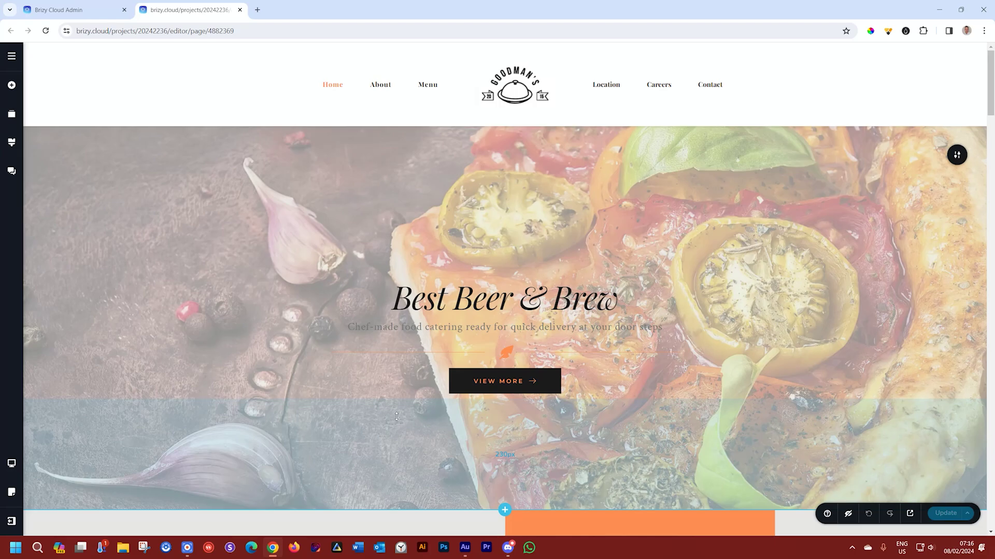
# - Drag the bottom padding handle of the Best Beer & Brew hero section to change its spacing
pyautogui.moveTo(397, 417); pyautogui.dragTo(396, 417)
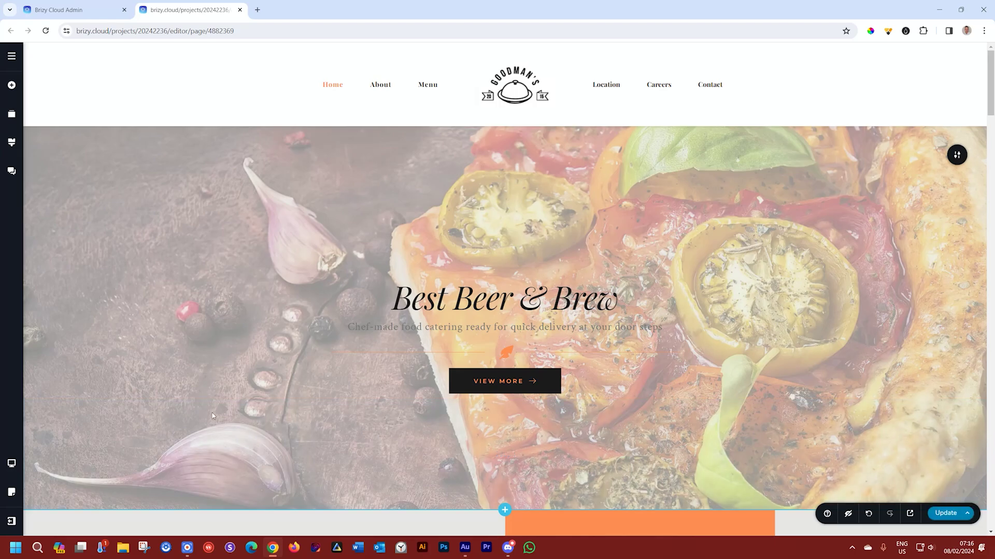
pyautogui.click(12, 145)
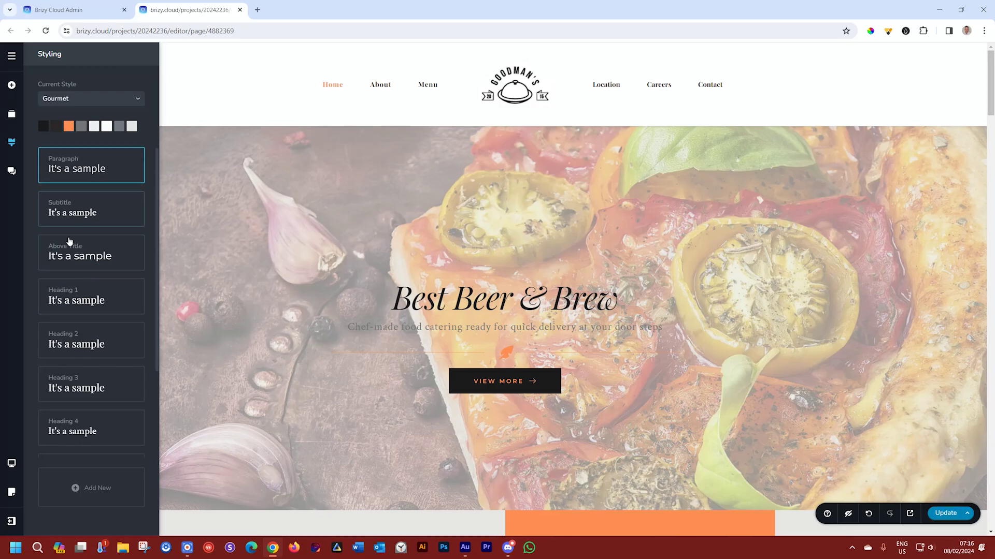
pyautogui.click(65, 294)
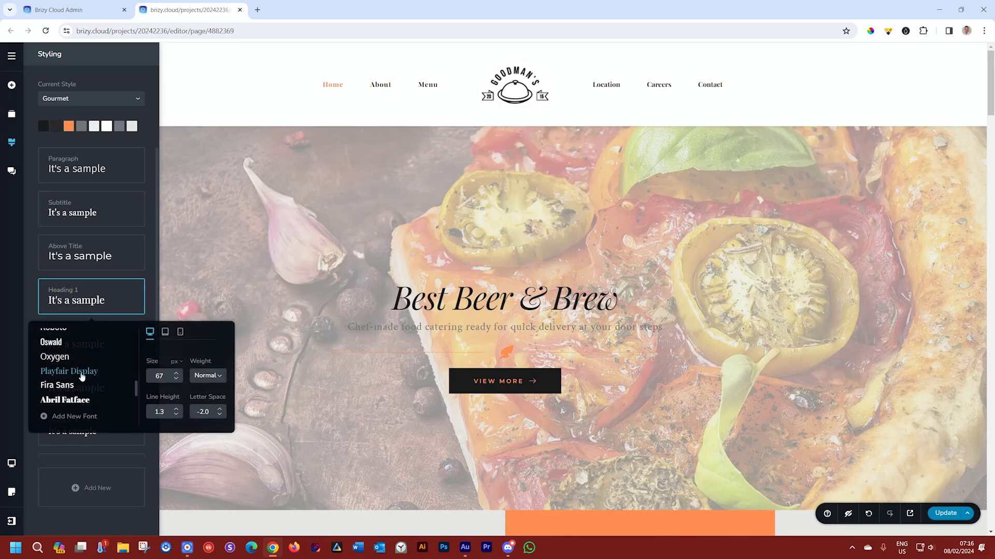
pyautogui.click(260, 130)
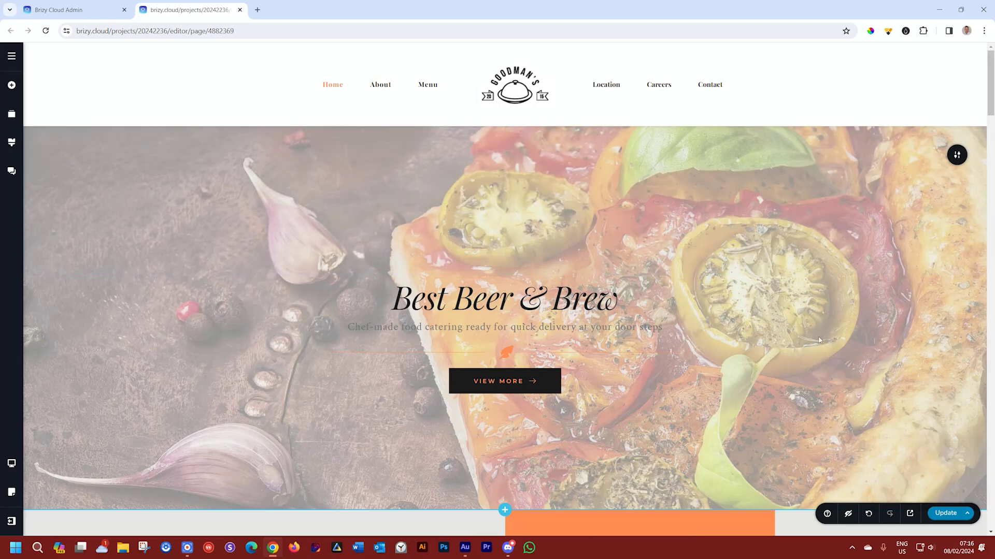
pyautogui.click(968, 515)
# - Save the page as a layout and title it 'JP's Gourmet' under Saved > Layouts
pyautogui.click(935, 461)
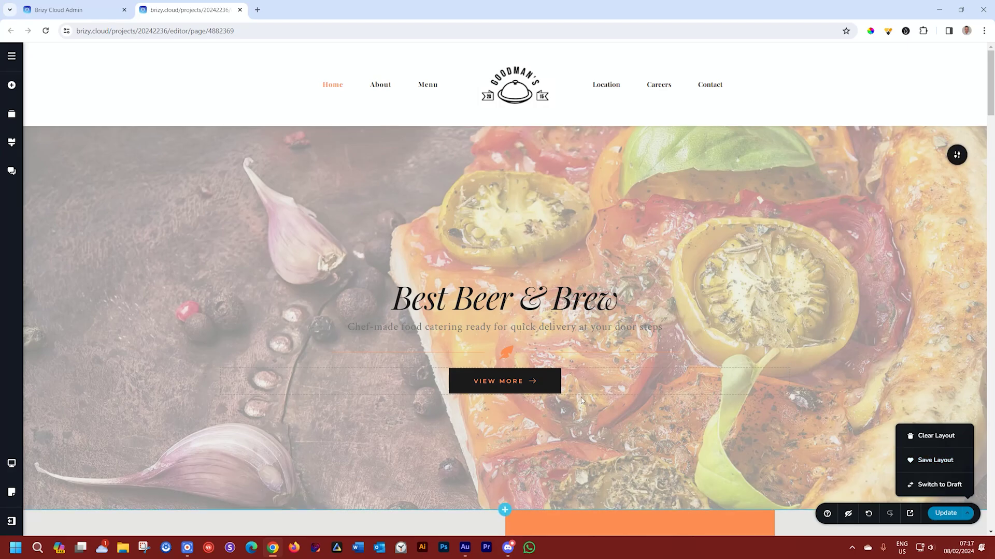
pyautogui.scroll(-3, 522, 377)
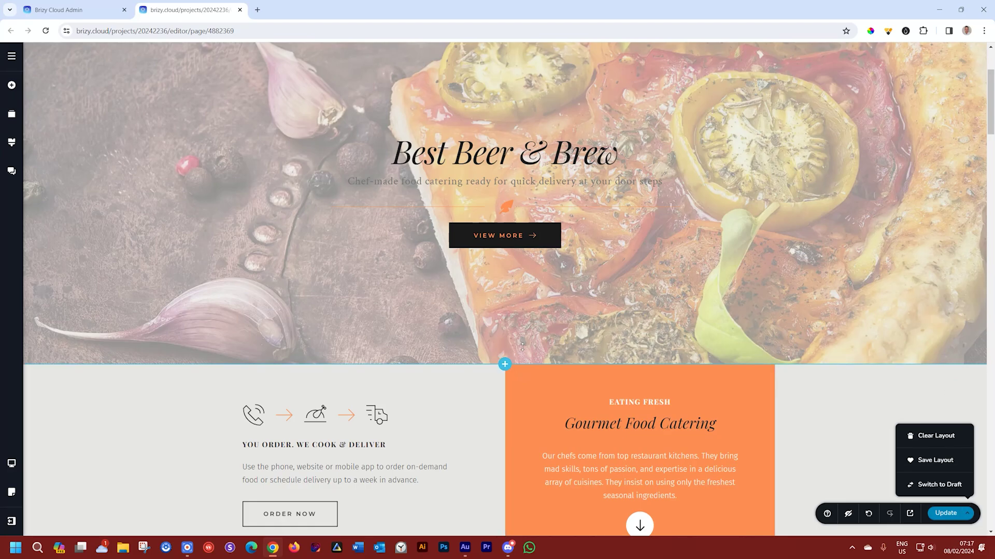
pyautogui.click(505, 365)
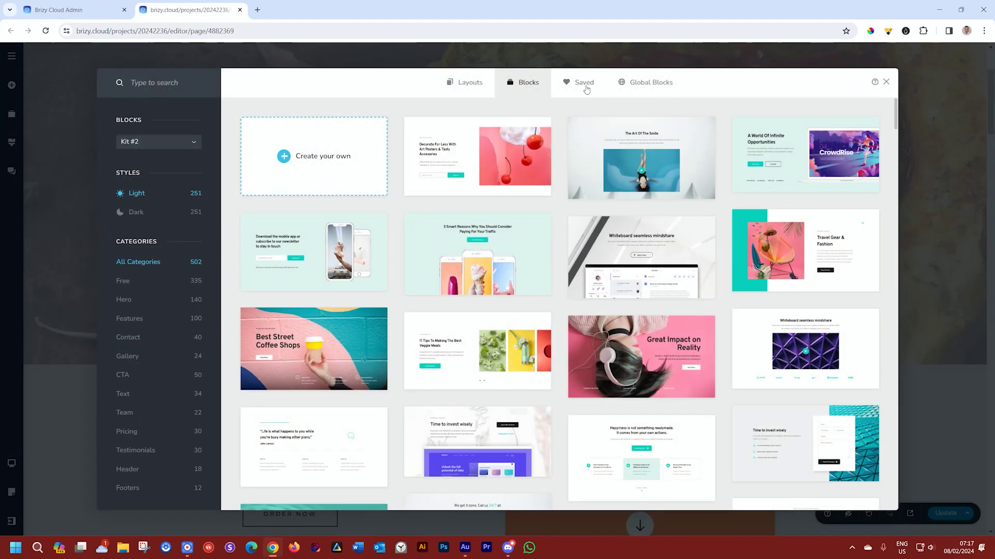
pyautogui.click(585, 84)
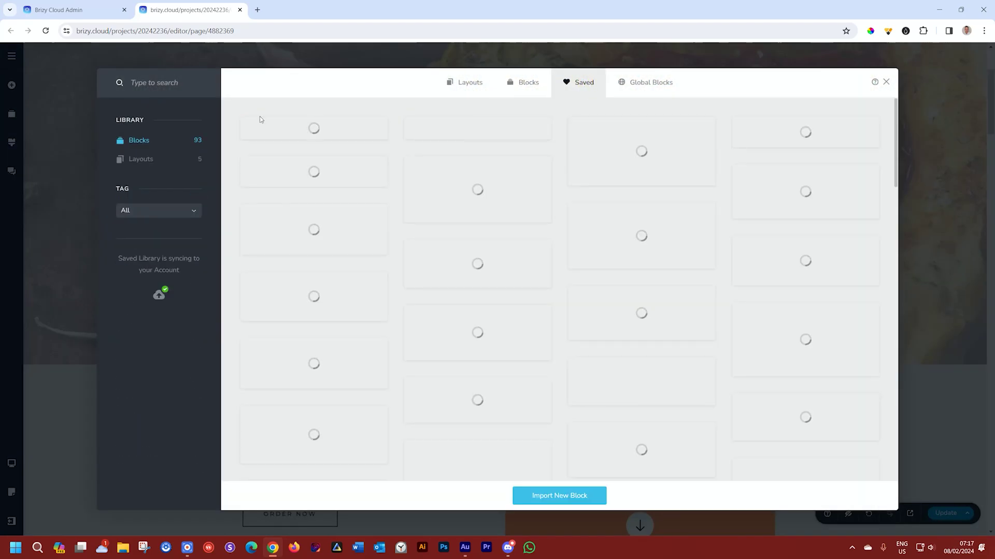
pyautogui.click(147, 159)
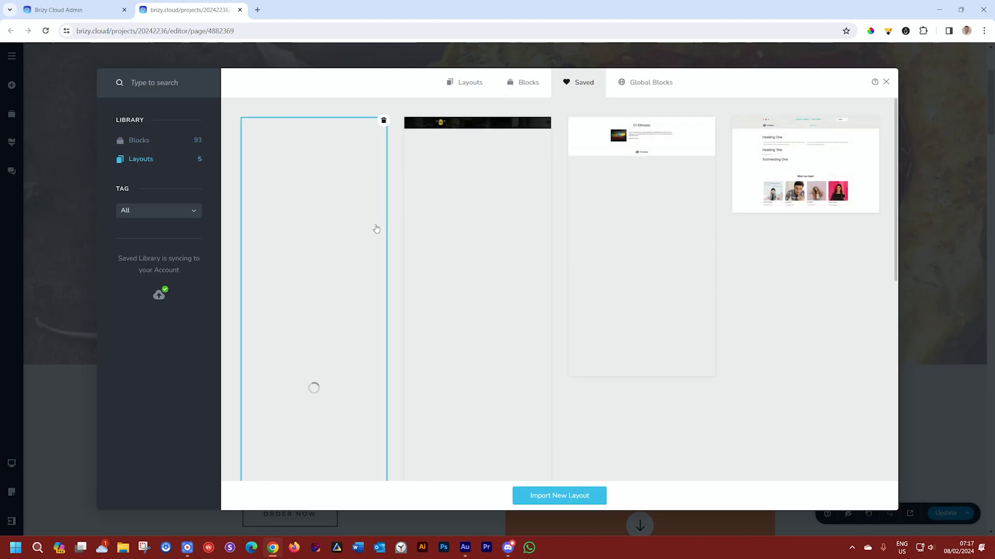
pyautogui.scroll(-6, 376, 229)
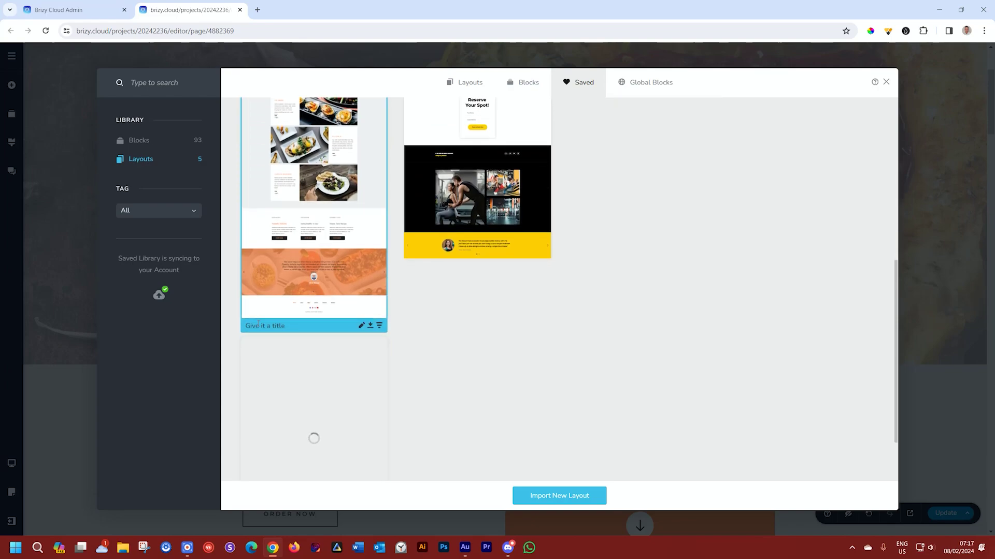
pyautogui.click(258, 325)
pyautogui.write("JP's Gourmet")
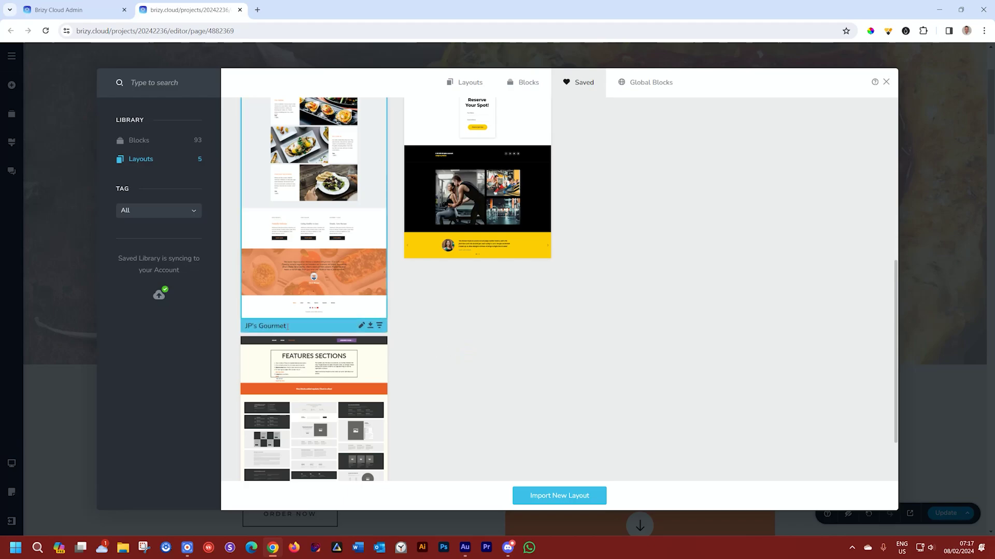
pyautogui.click(886, 82)
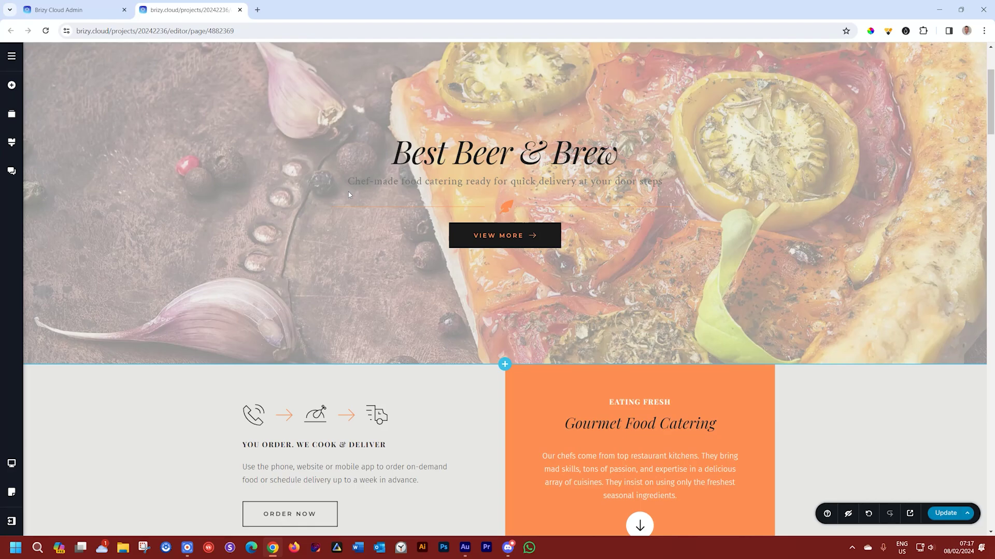
# - Create a new Website & Landing Page project using the Start from Scratch design
pyautogui.click(61, 9)
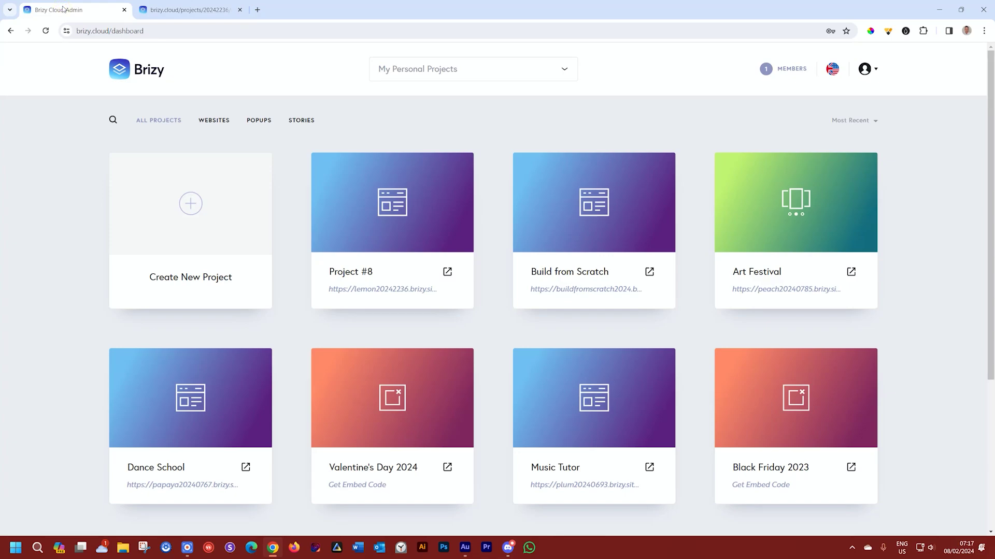
pyautogui.click(196, 201)
pyautogui.click(328, 371)
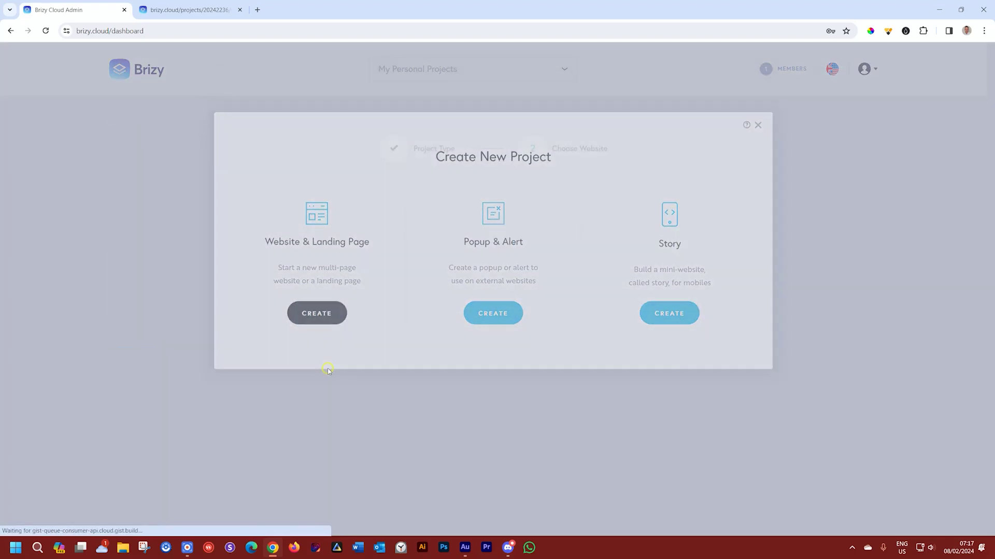
pyautogui.moveTo(339, 342)
pyautogui.scroll(-2, 331, 352)
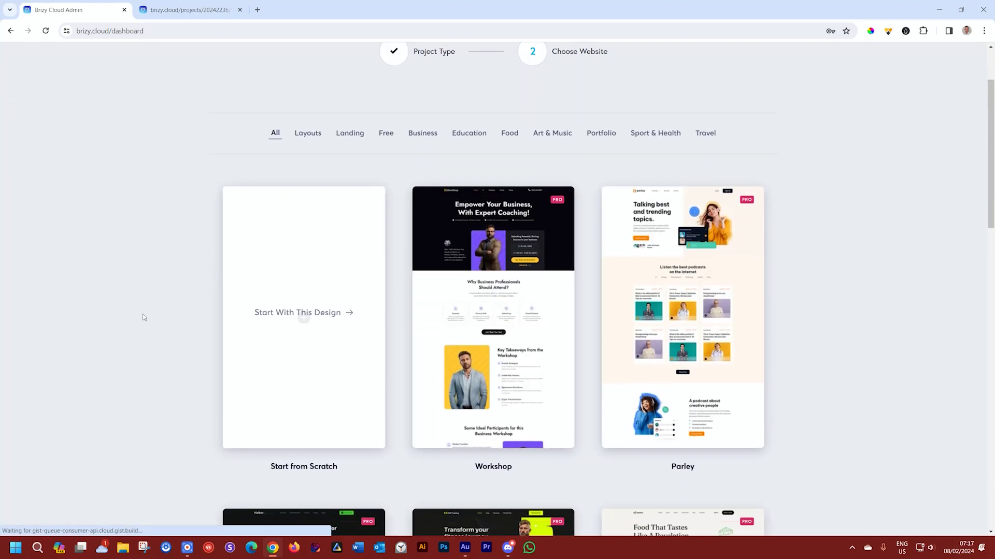
pyautogui.click(290, 322)
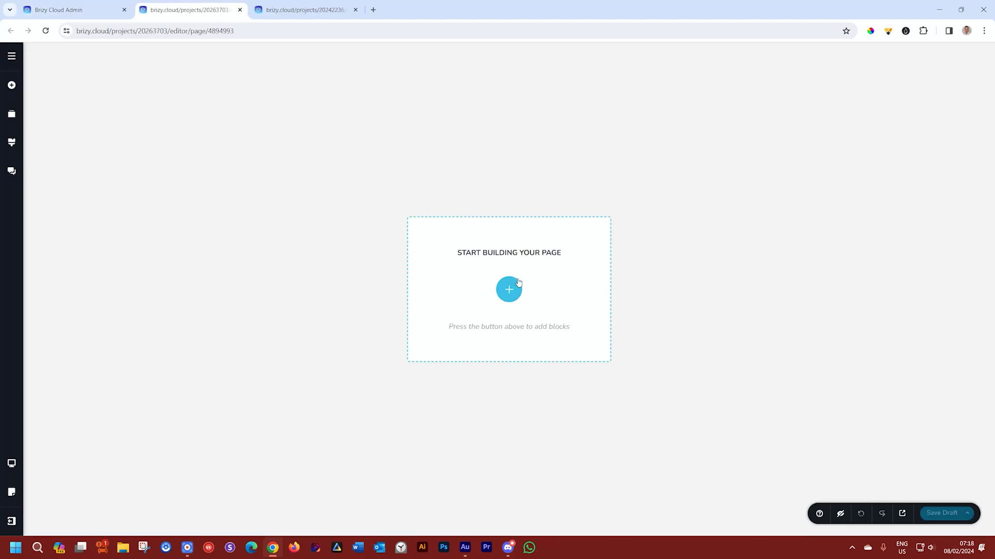
# - Preview the JP's Gourmet card from the block library's Saved > Layouts on the blank page
pyautogui.click(515, 286)
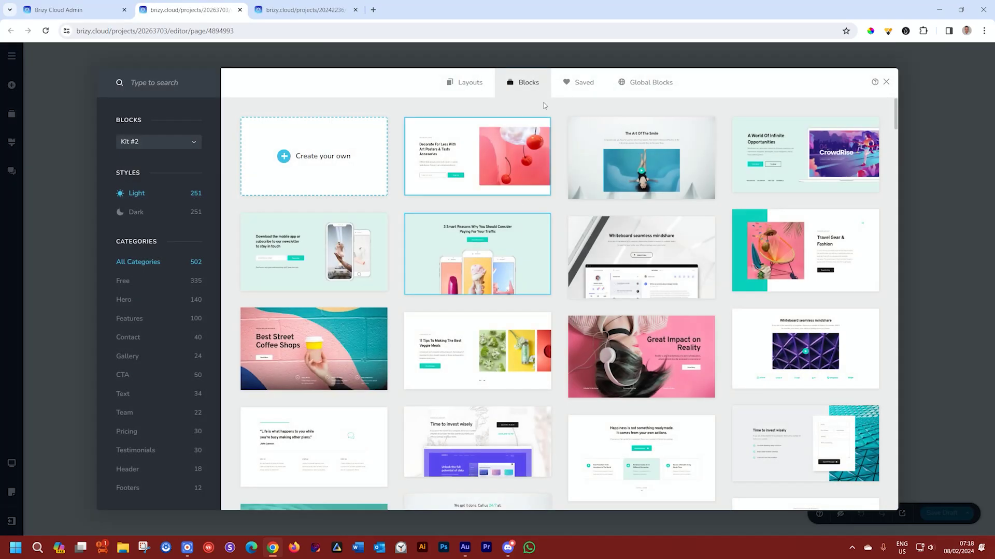
pyautogui.click(578, 84)
pyautogui.click(140, 160)
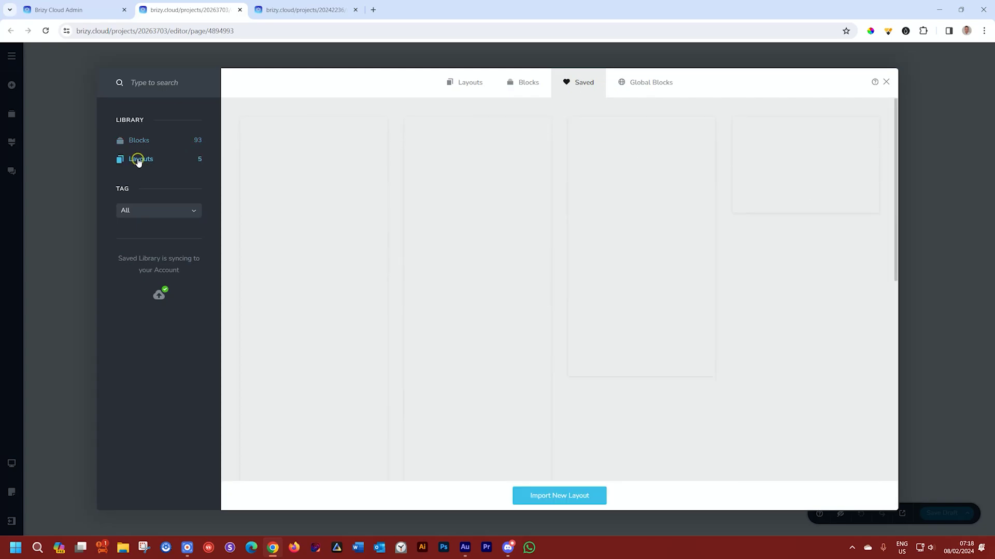
pyautogui.click(333, 255)
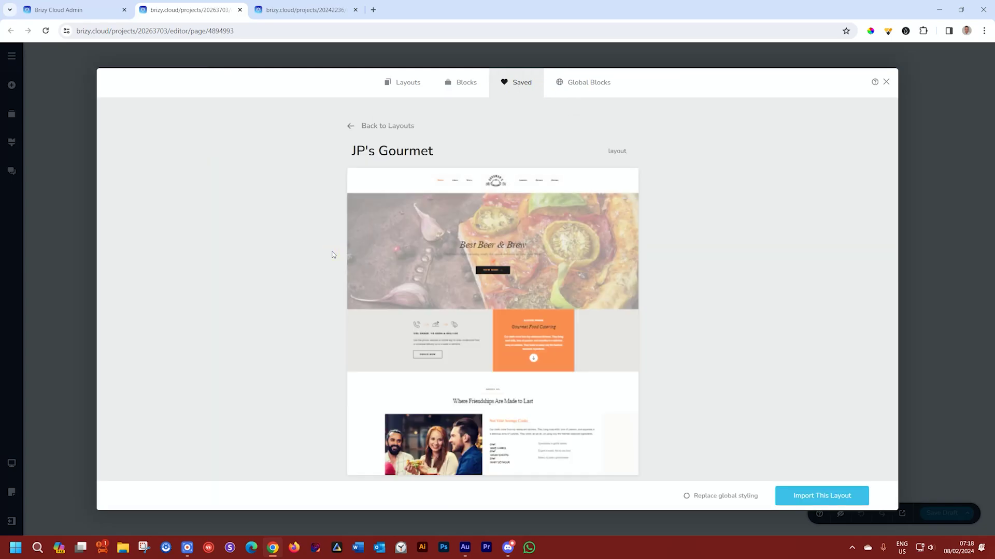
pyautogui.scroll(-15, 515, 275)
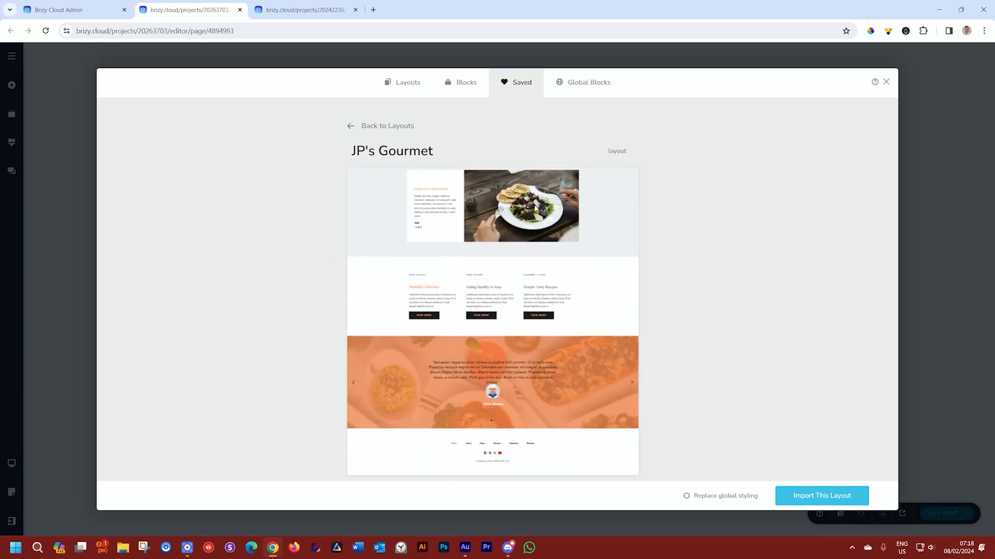
pyautogui.scroll(10, 539, 169)
pyautogui.scroll(5, 539, 167)
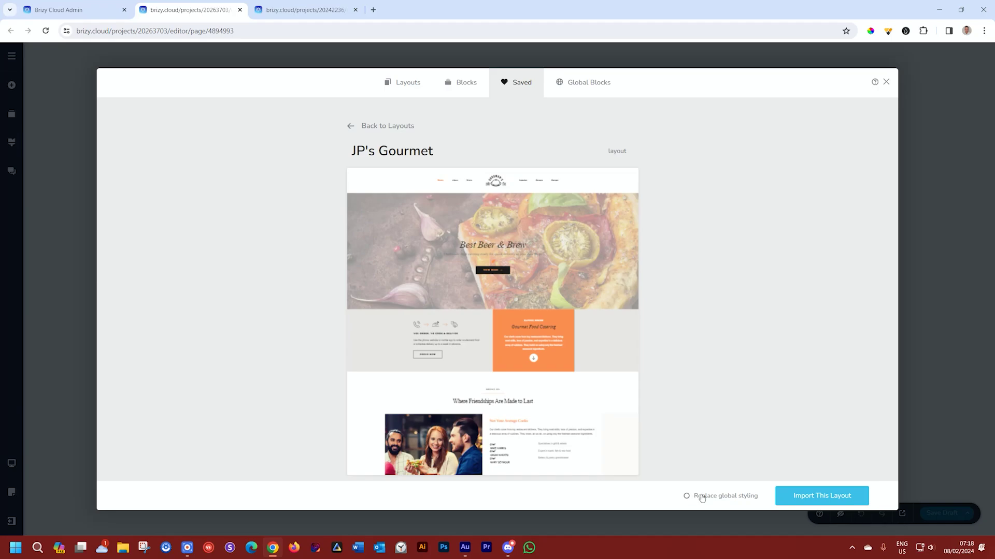
# - Import the JP's Gourmet layout and scroll through the imported Goodman's page
pyautogui.click(823, 499)
pyautogui.scroll(-5, 569, 421)
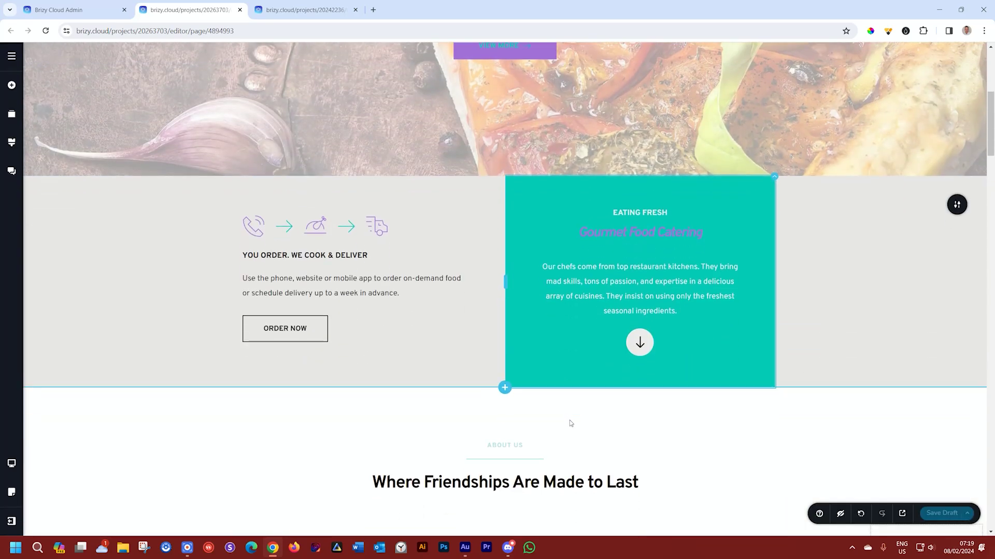
pyautogui.scroll(-9, 570, 423)
pyautogui.scroll(14, 570, 423)
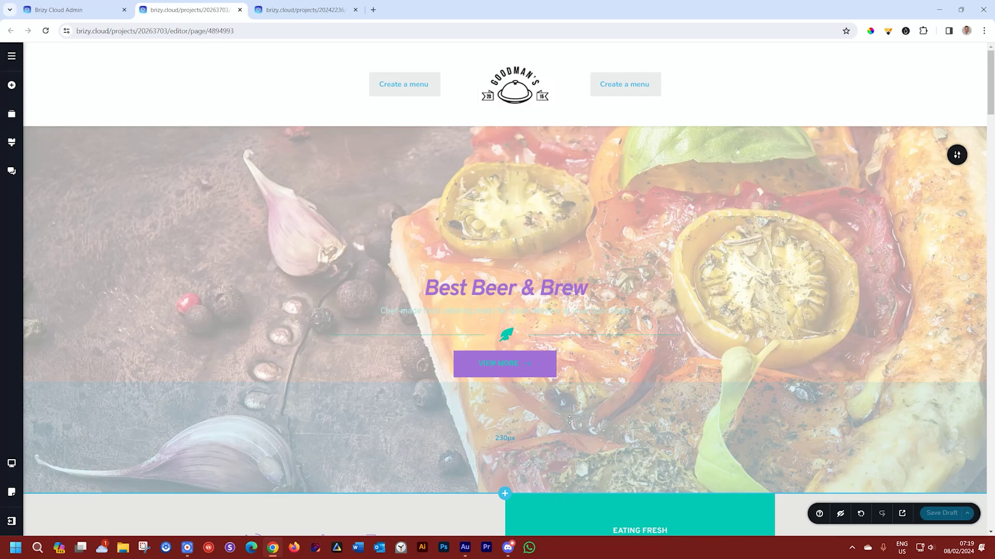
# - Pick JP's Gourmet from the Styling sidebar's Current Style dropdown and review the restyled page
pyautogui.click(9, 143)
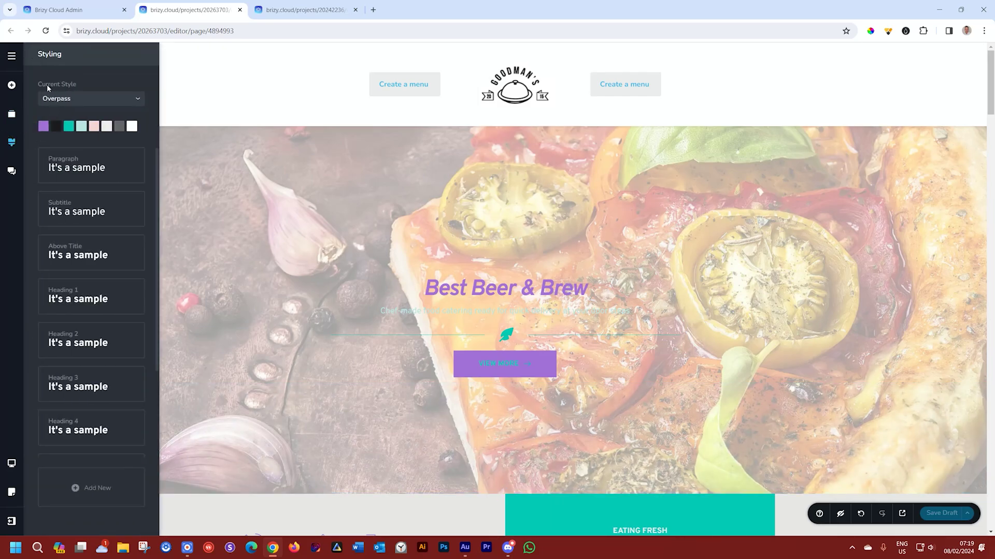
pyautogui.click(138, 99)
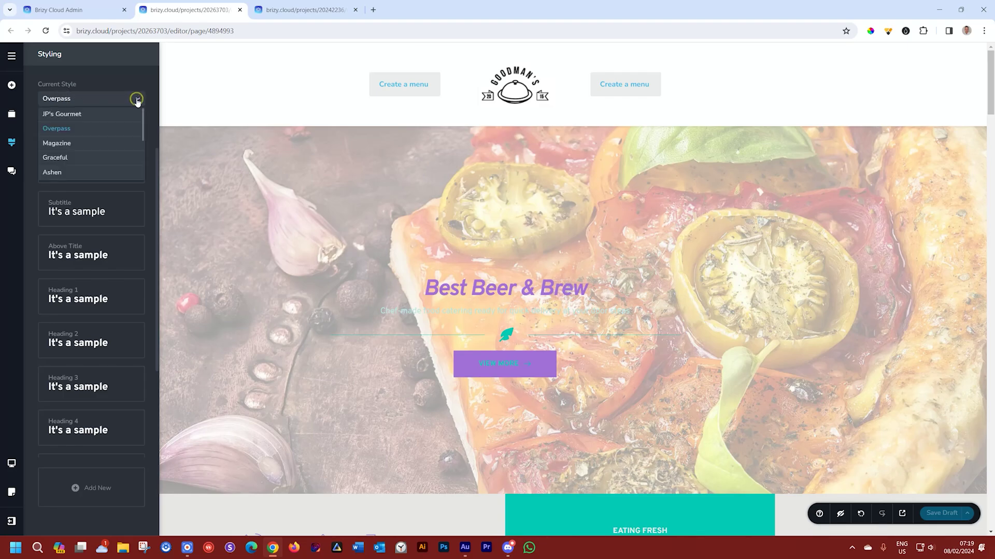
pyautogui.click(72, 117)
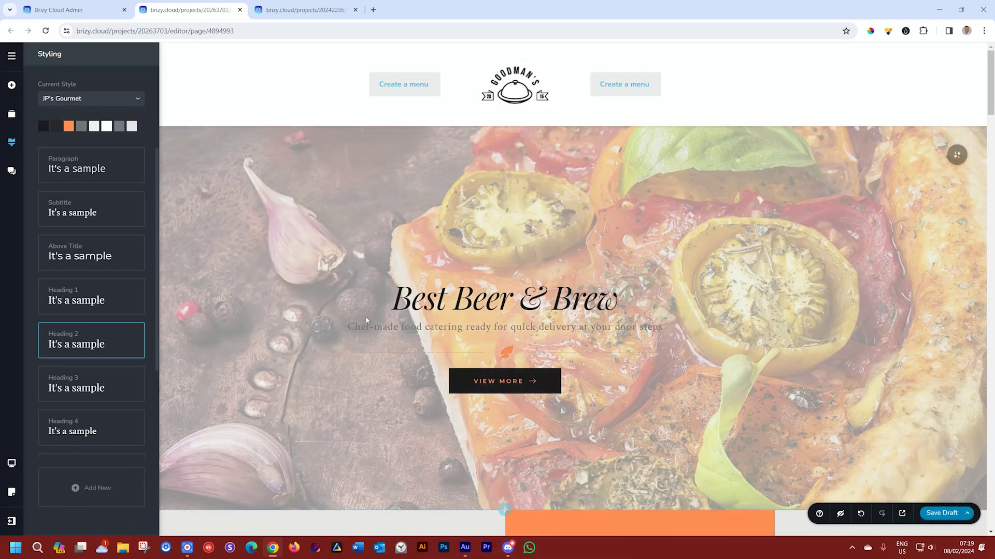
pyautogui.scroll(-15, 425, 313)
pyautogui.scroll(-10, 424, 311)
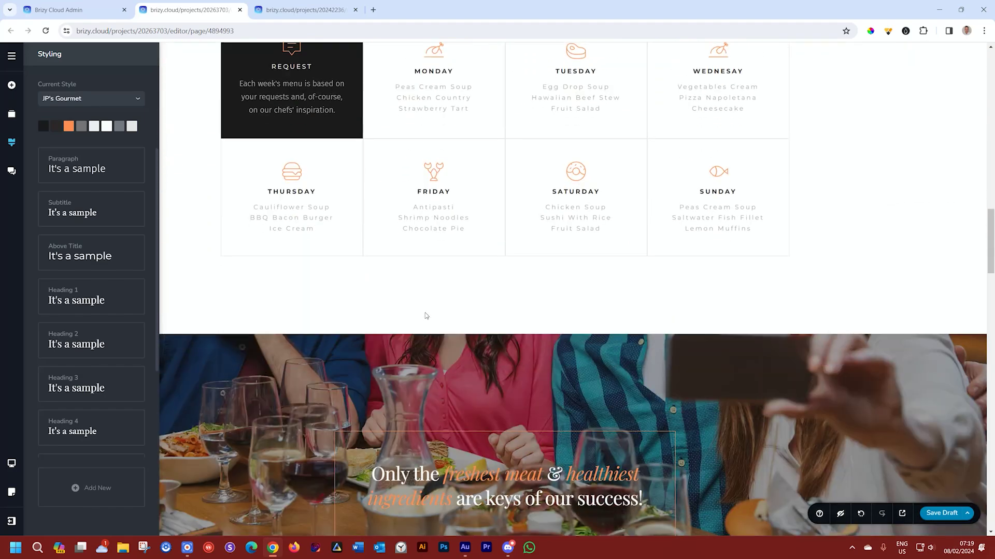
pyautogui.scroll(6, 425, 313)
pyautogui.scroll(15, 425, 312)
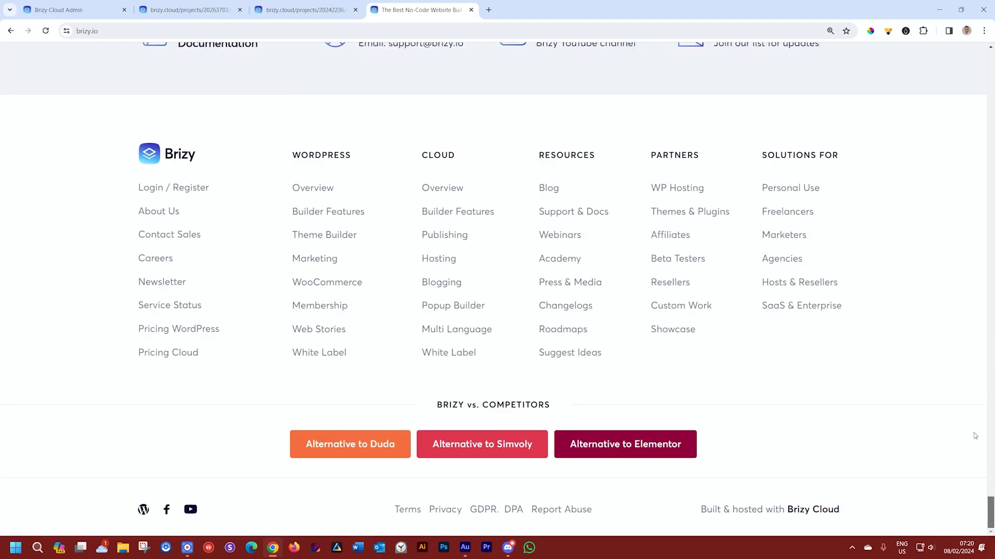
# - Open Suggest Ideas from the brizy.io footer's Resources and scroll down to the ideas list
pyautogui.click(565, 358)
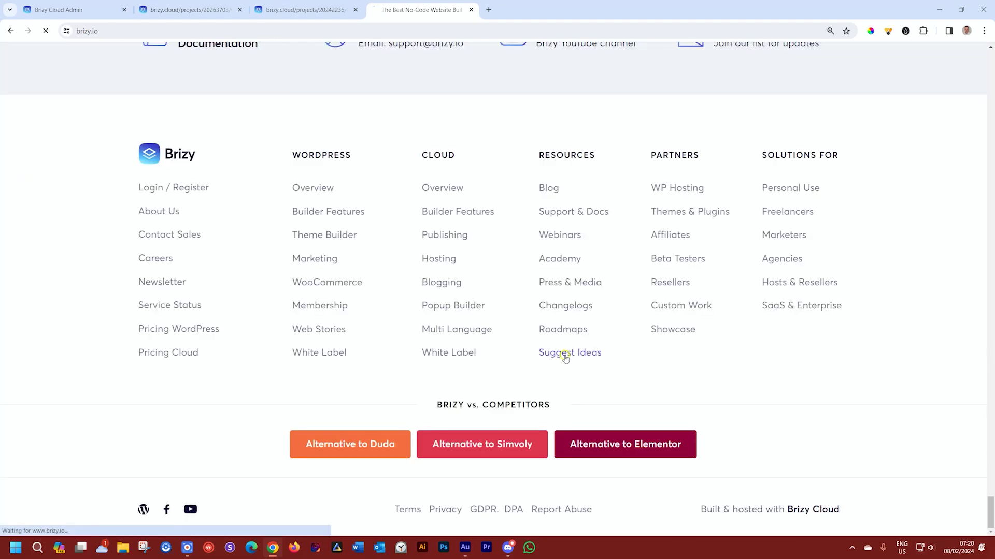
pyautogui.scroll(-6, 593, 358)
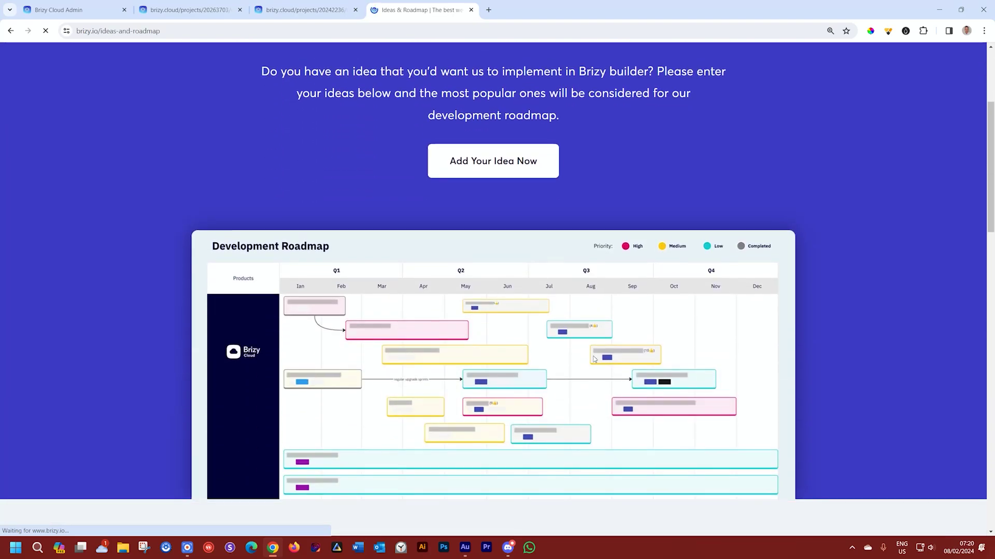
pyautogui.scroll(-3, 594, 358)
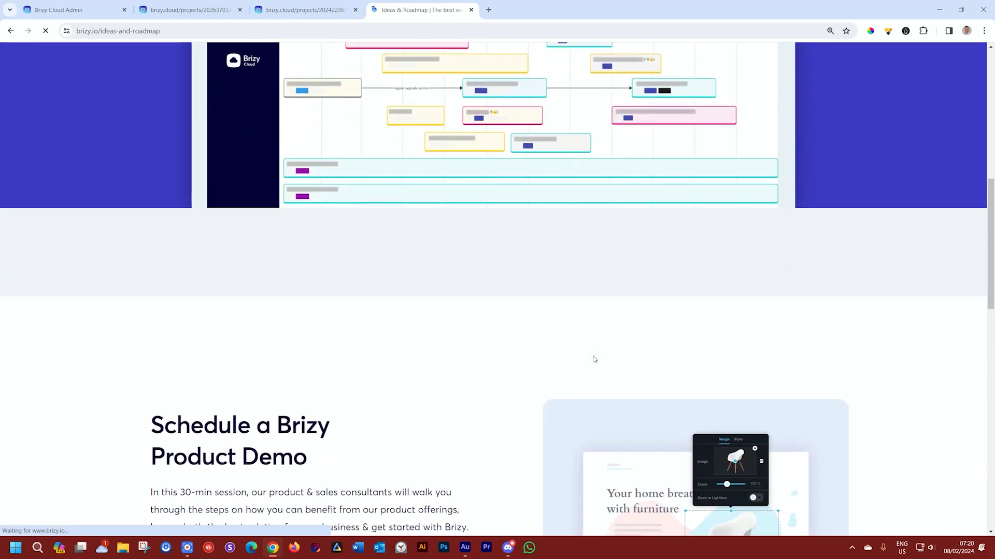